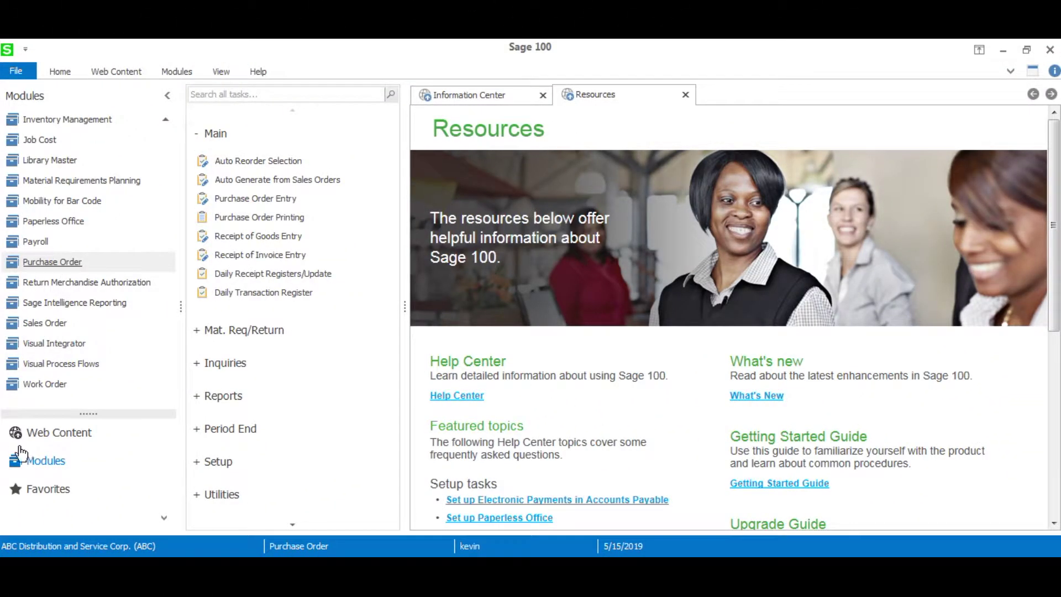
Create next-number order 0010040 for vendor 01-AIRWAY and move to its Lines entry.
click(279, 199)
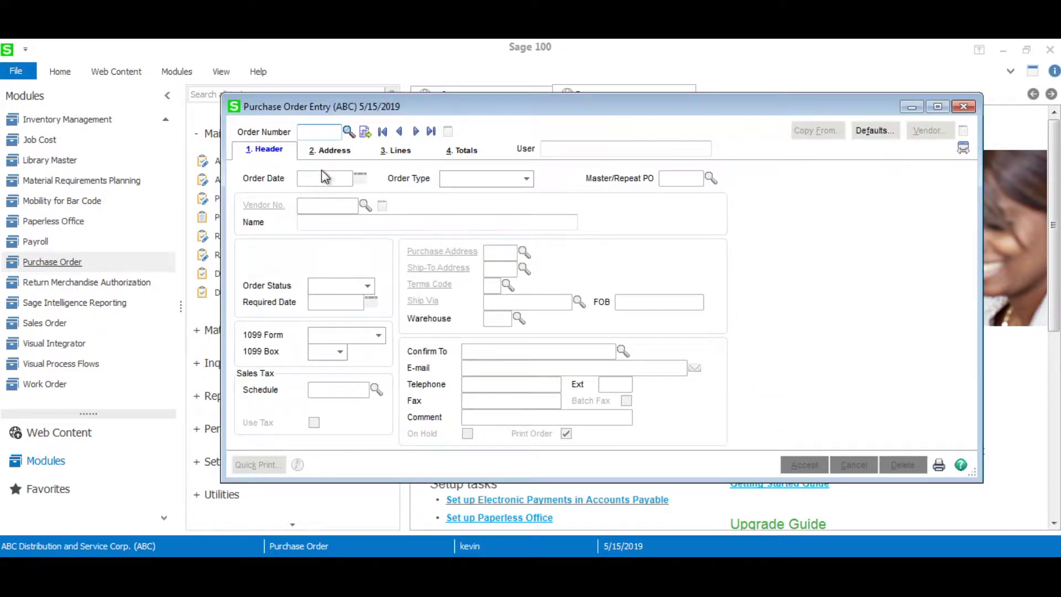
click(365, 131)
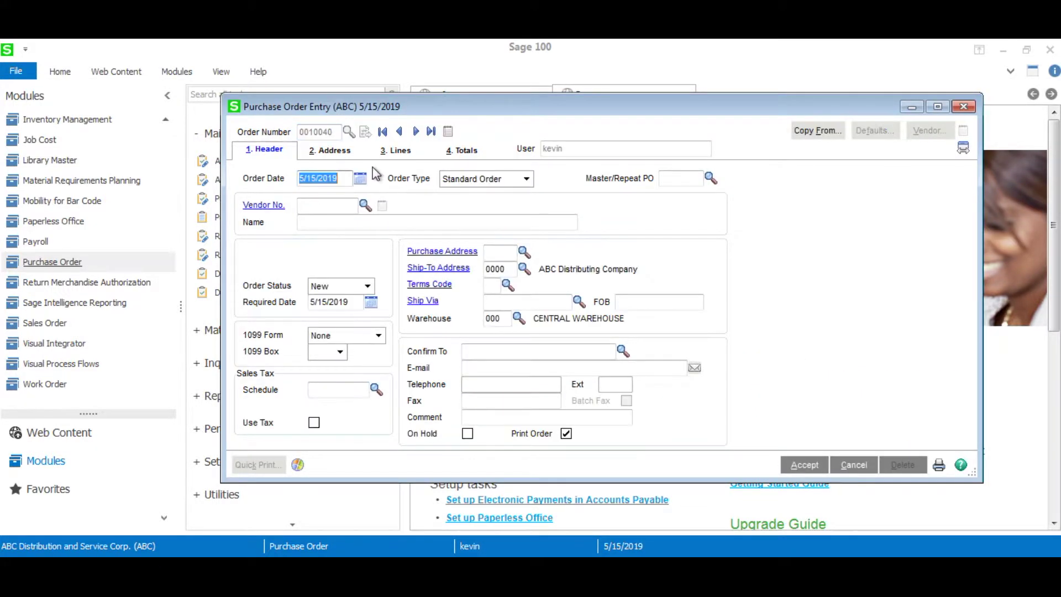
click(364, 204)
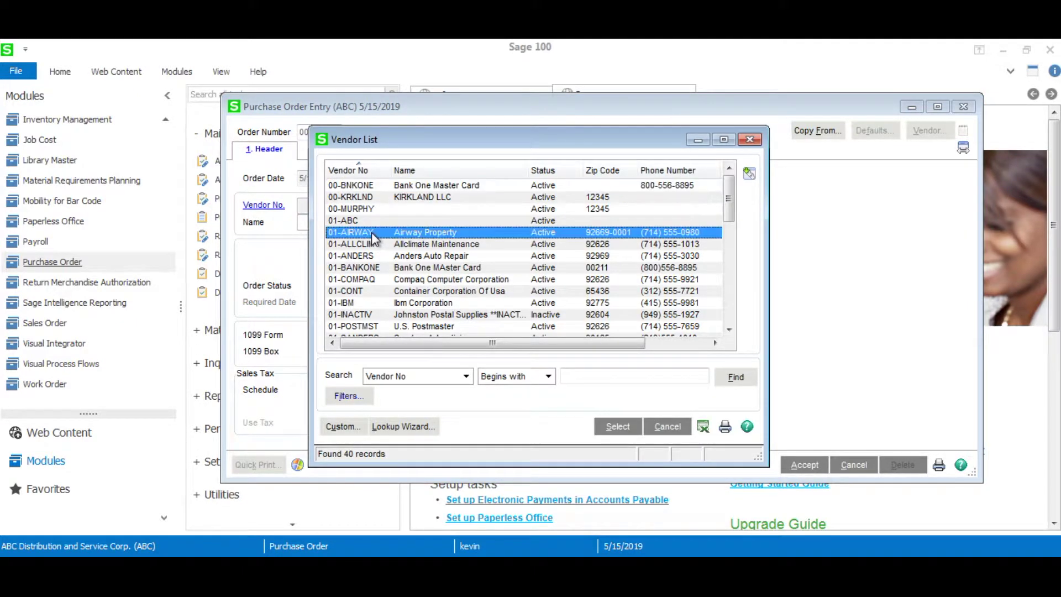
double_click(369, 234)
click(401, 152)
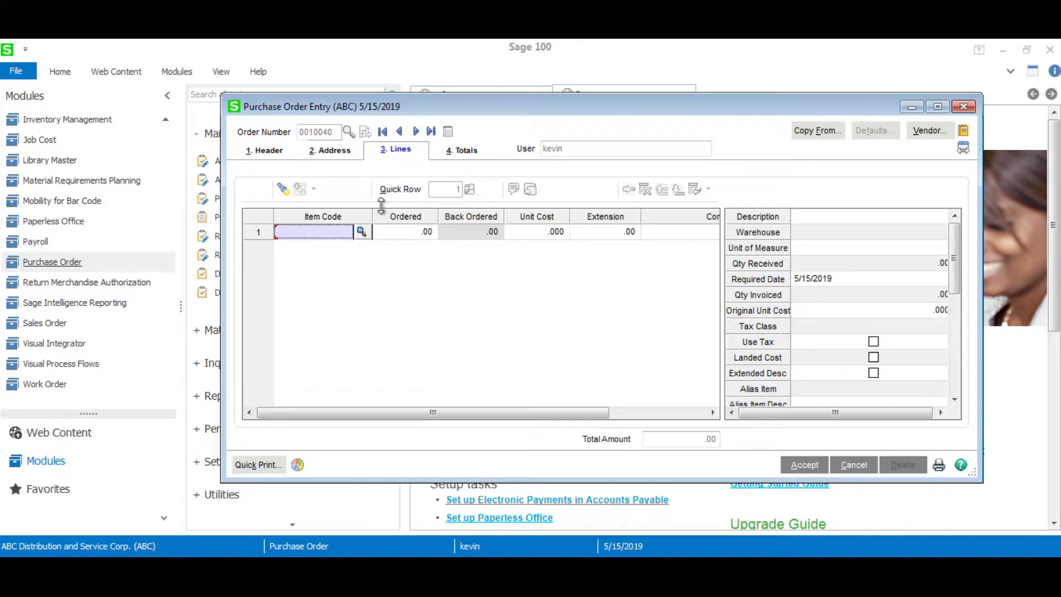
click(360, 233)
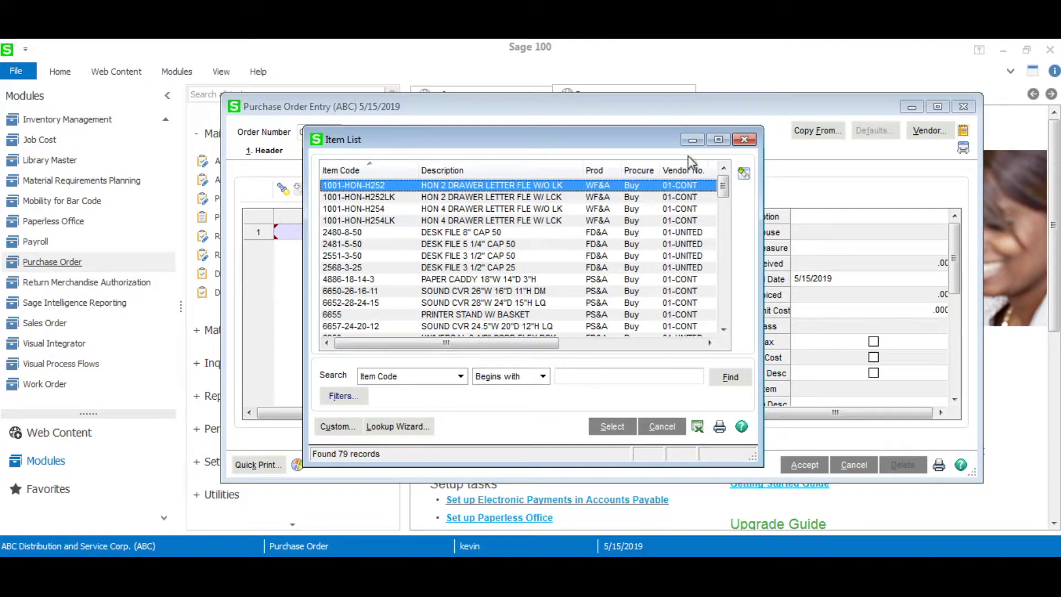
click(744, 139)
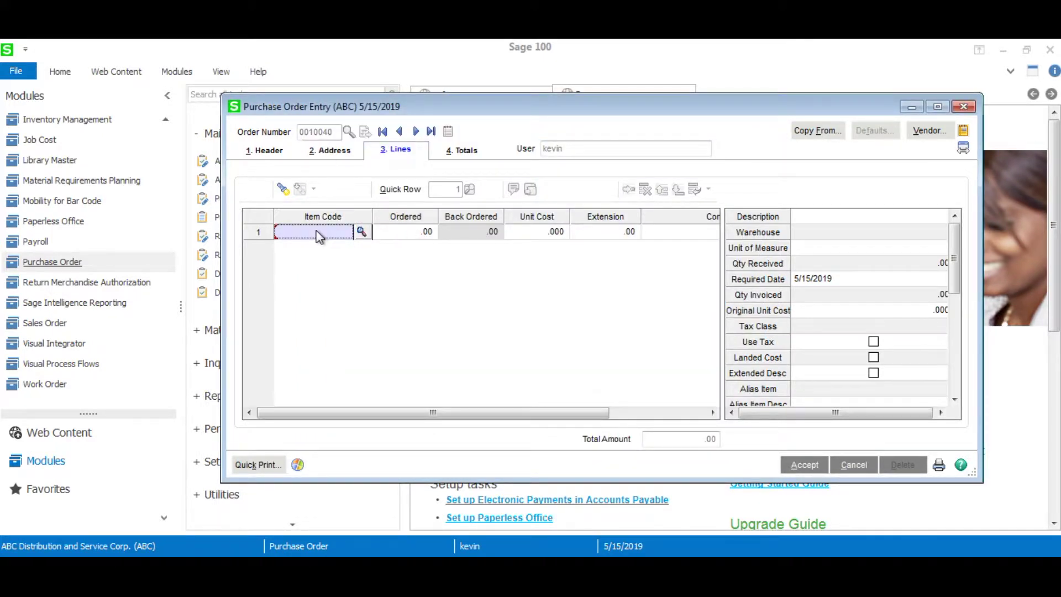
text(/ZZZ)
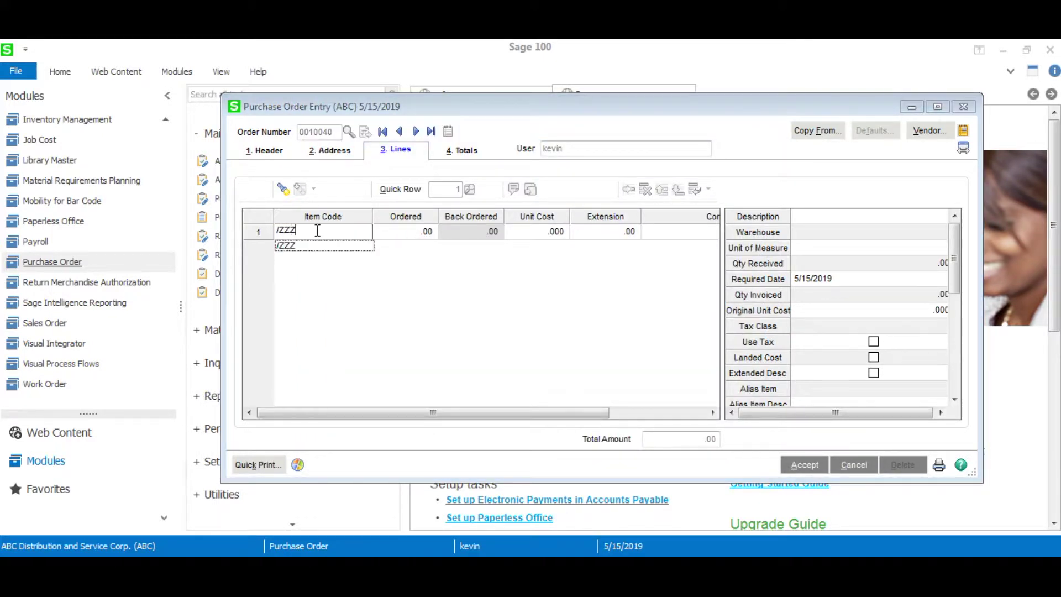
Enter line one as miscellaneous item /ZZZ from the Miscellaneous Items List with quantity 2 ordered.
key(Return)
click(320, 237)
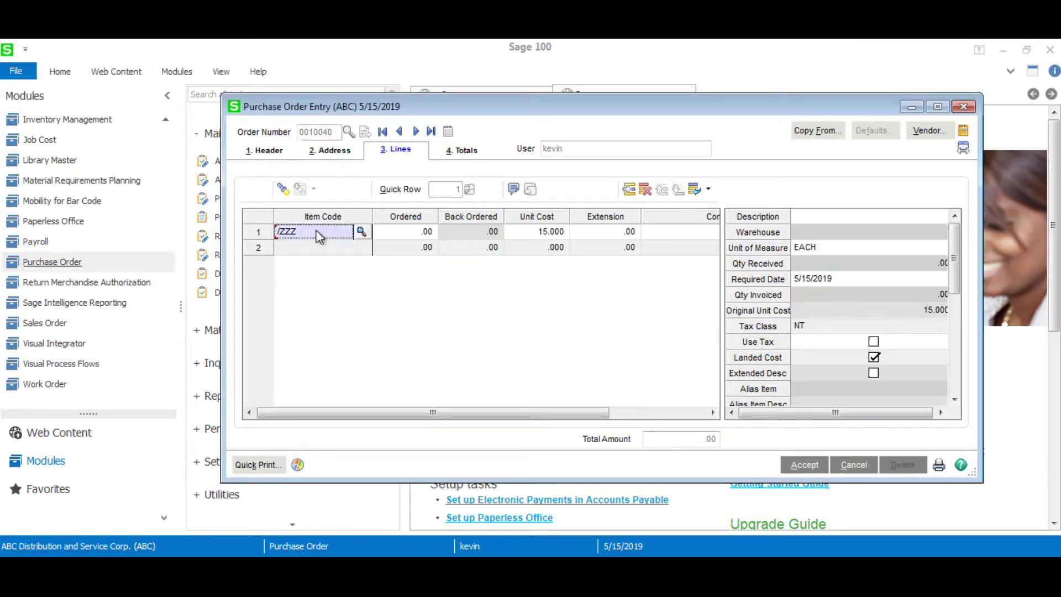
key(BackSpace)
text(/)
key(F2)
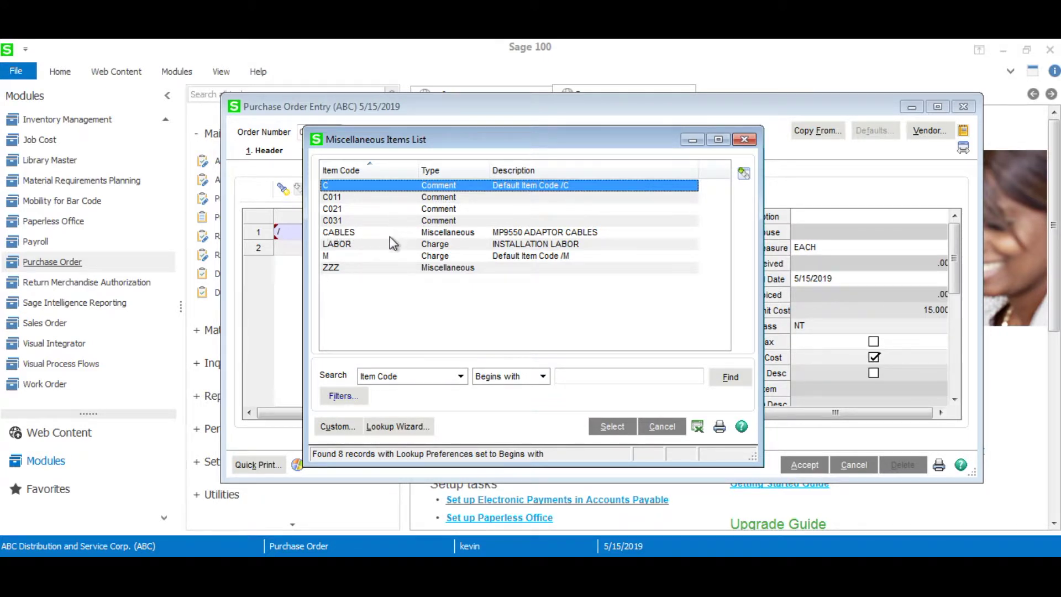
click(386, 271)
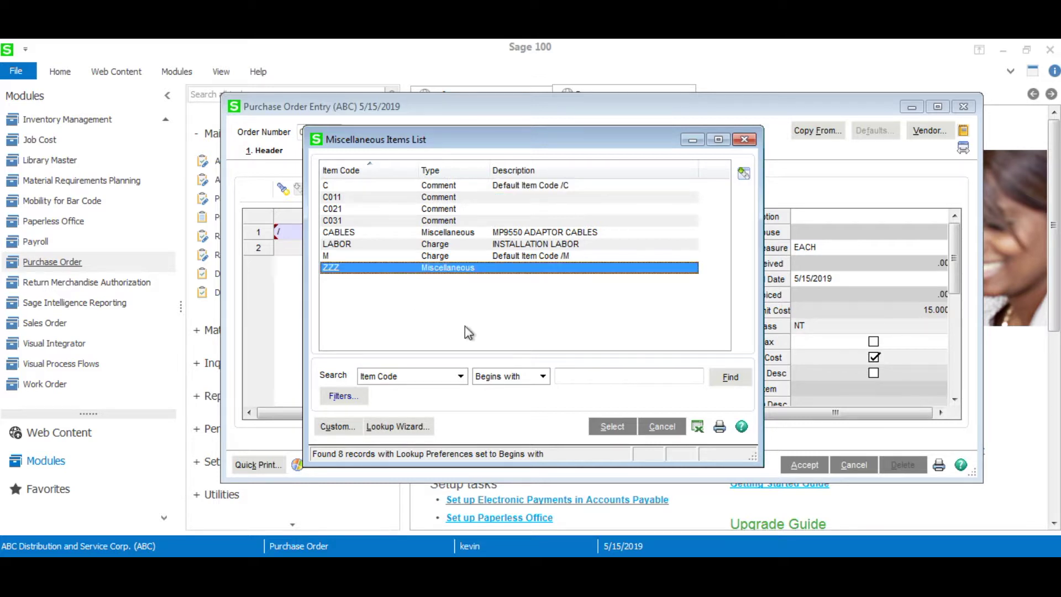
click(610, 426)
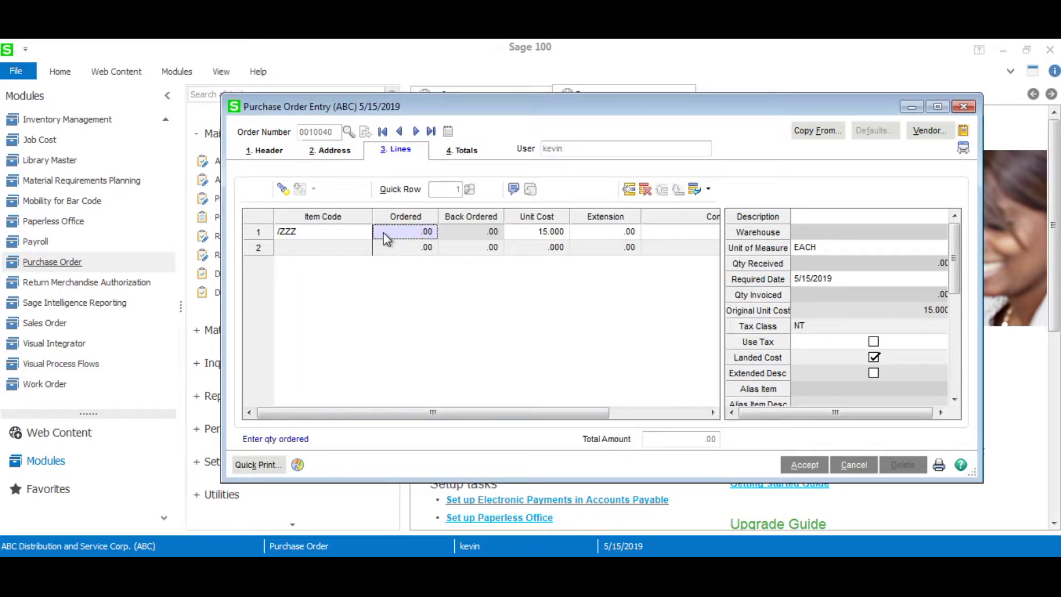
text(2)
key(Tab)
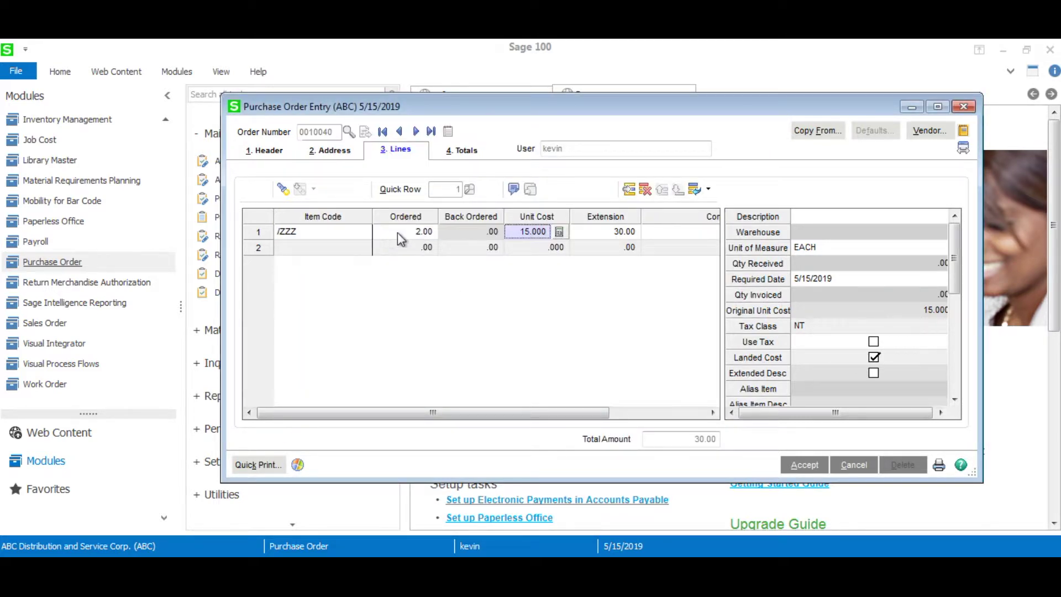
Check the 30.00 nontaxable purchases and balance, then accept and save order 0010040.
click(798, 458)
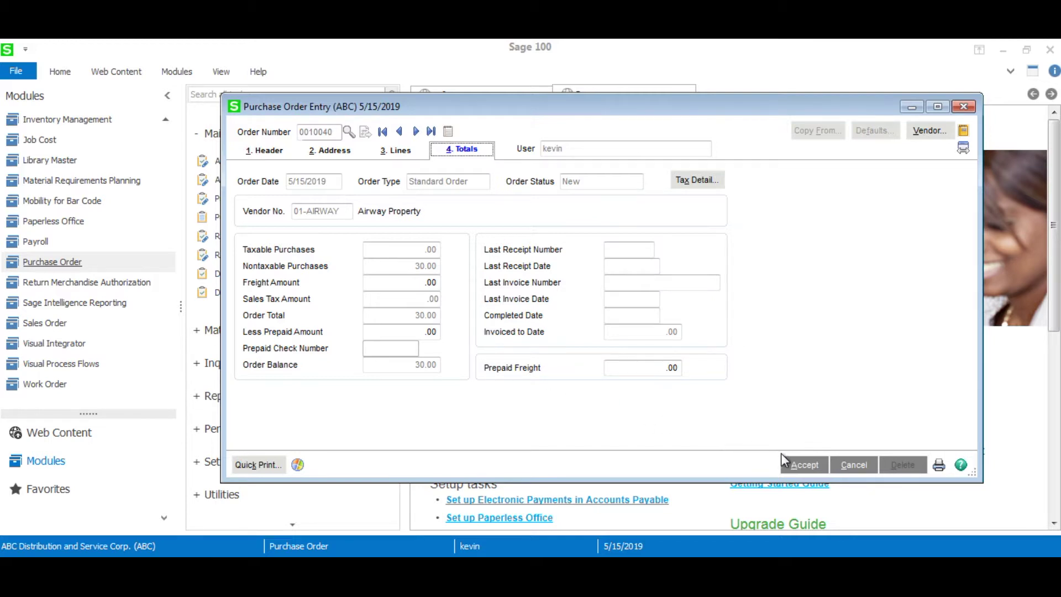
click(800, 464)
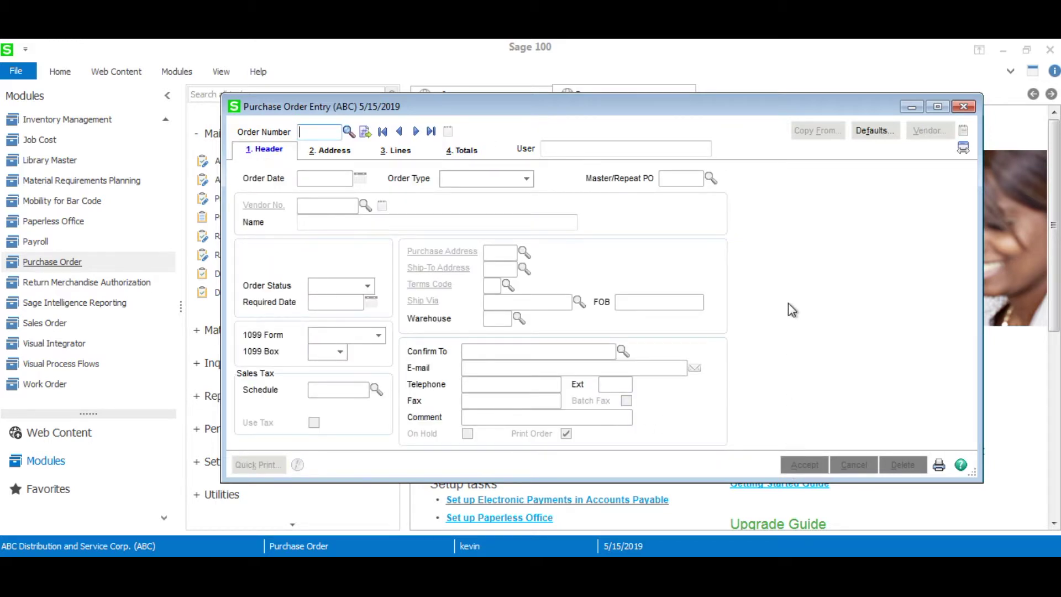